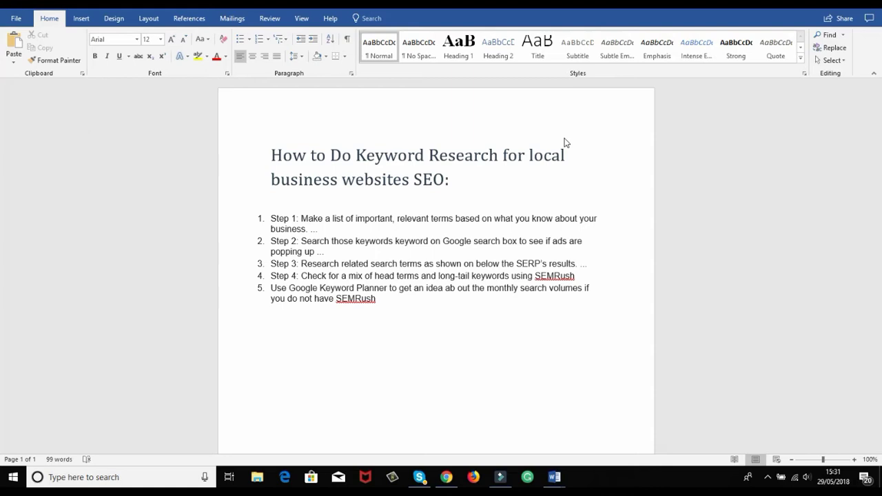
# Switch to Chrome and open the Google homepage in a new tab
pyautogui.click(446, 475)
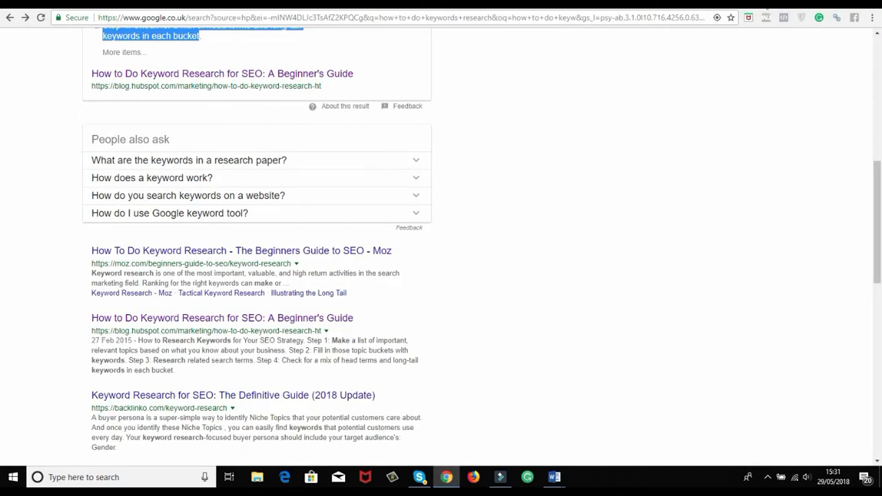
pyautogui.hotkey('ctrl', 't')
pyautogui.write('g')
pyautogui.press('Return')
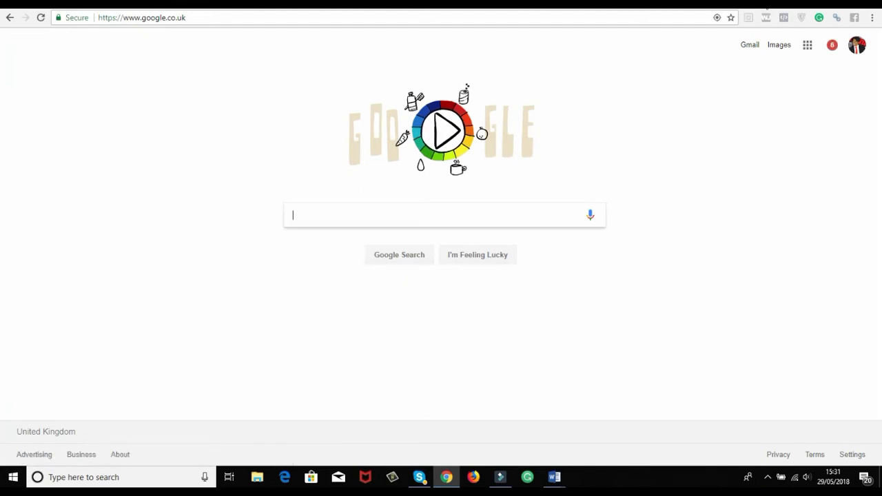
# Search Google for "locksmith canary wharf"
pyautogui.write('lo')
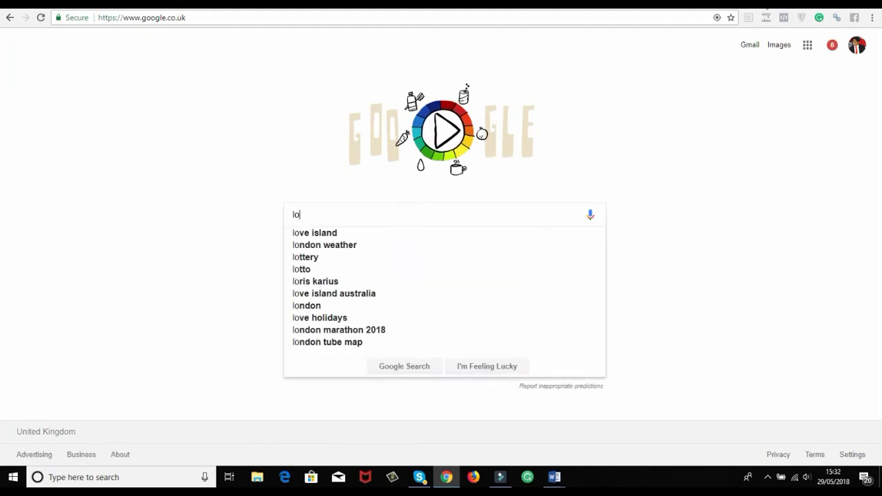
pyautogui.write('cksmith ')
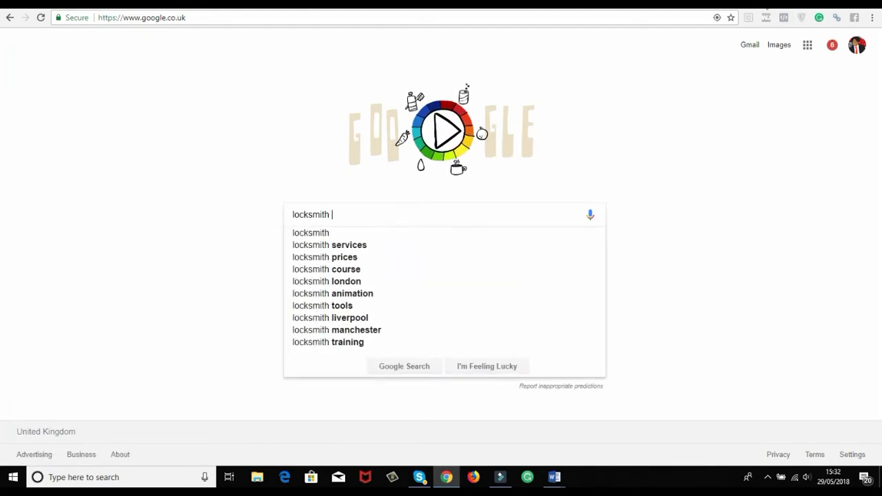
pyautogui.write('london')
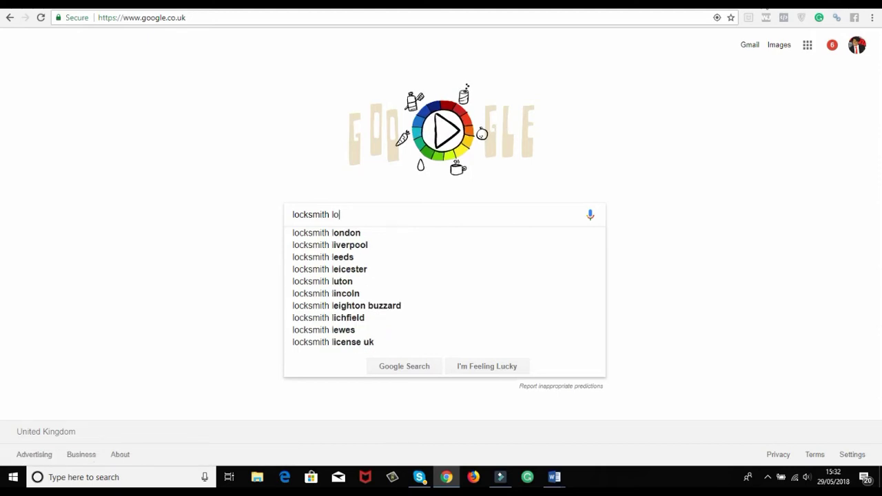
pyautogui.press('BackSpace')
pyautogui.press('BackSpace')
pyautogui.press('BackSpace')
pyautogui.press('BackSpace')
pyautogui.press('BackSpace')
pyautogui.press('BackSpace')
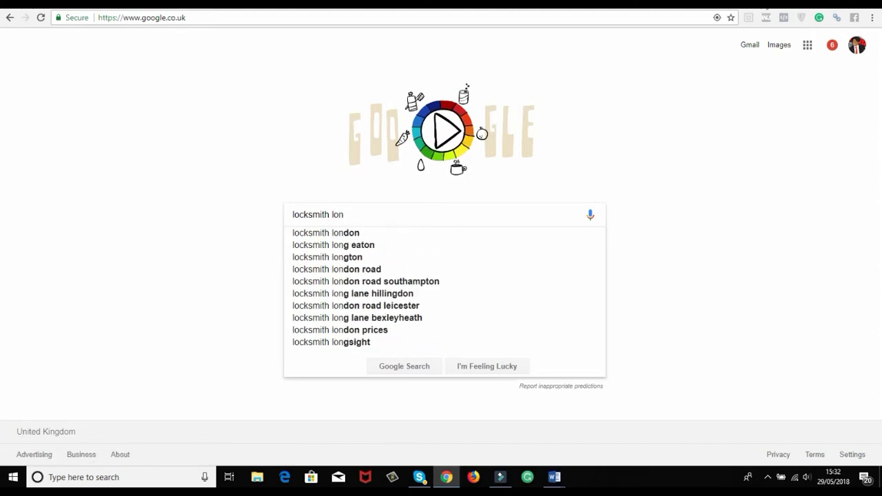
pyautogui.write('cana')
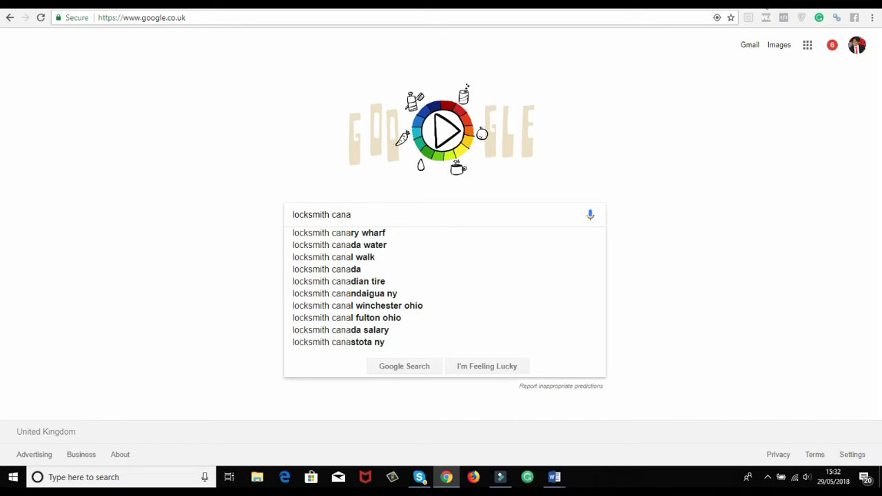
pyautogui.press('Down')
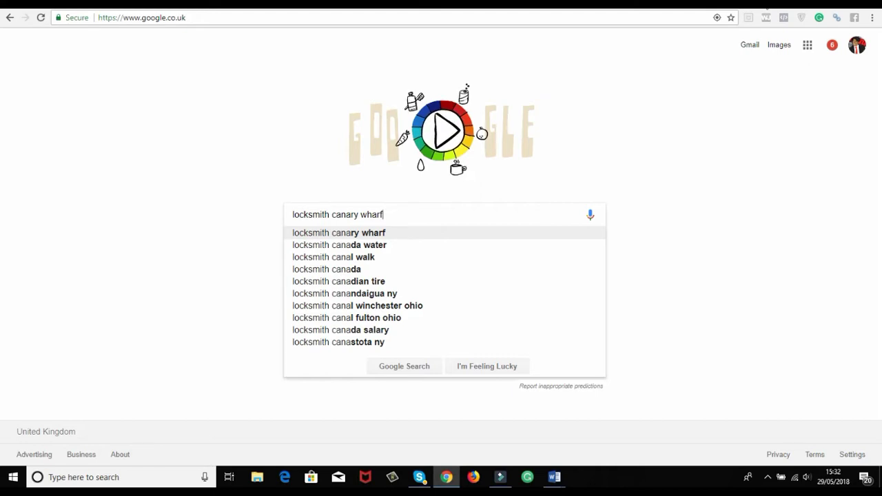
pyautogui.press('Return')
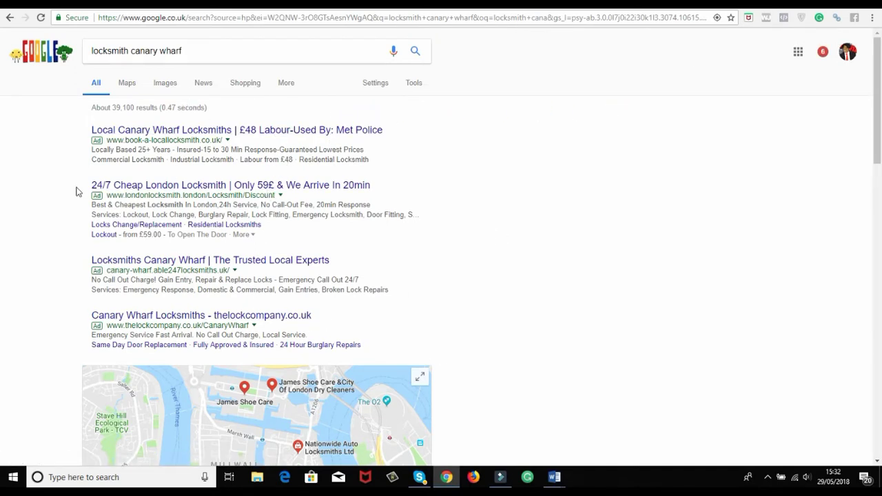
# Examine the ads, local map listings and organic results for the Canary Wharf search through to the end of the page
pyautogui.scroll(-8, 324, 200)
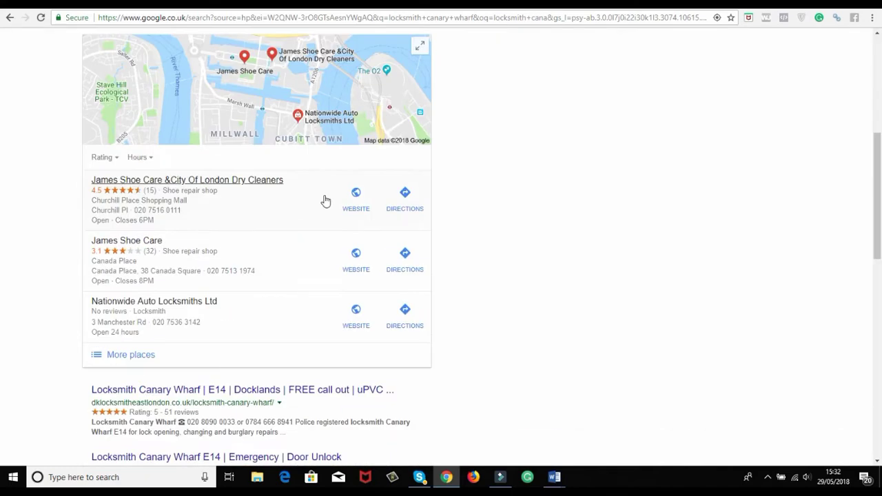
pyautogui.scroll(-3, 236, 227)
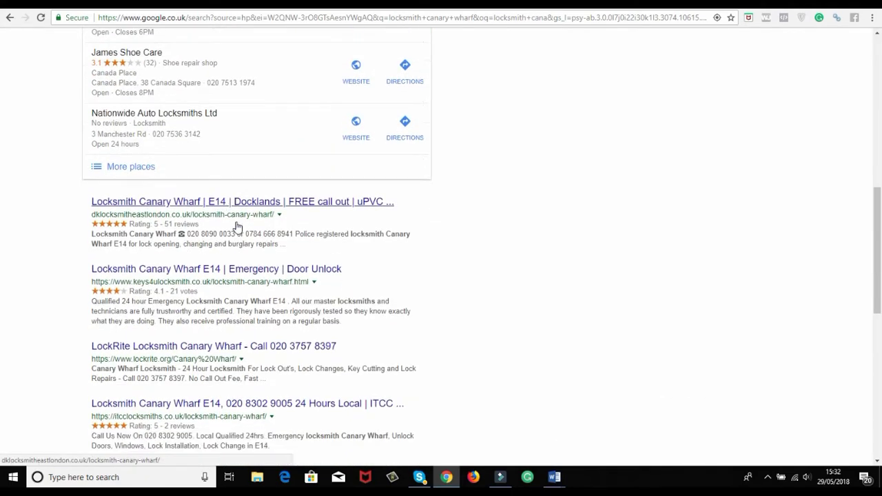
pyautogui.moveTo(408, 262); pyautogui.dragTo(90, 266)
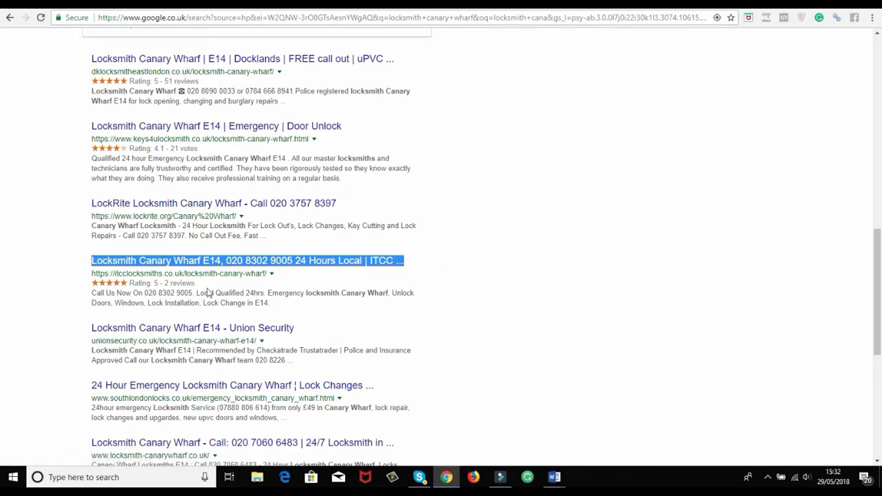
pyautogui.scroll(-4, 348, 281)
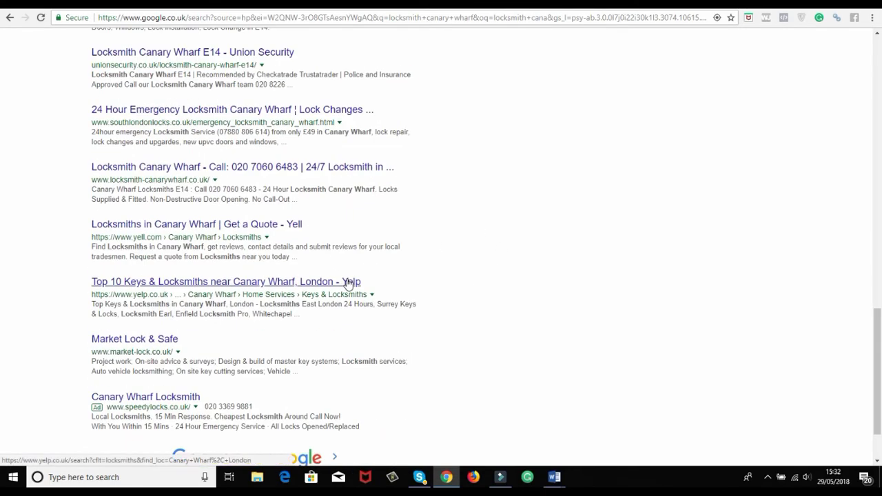
pyautogui.scroll(-2, 349, 283)
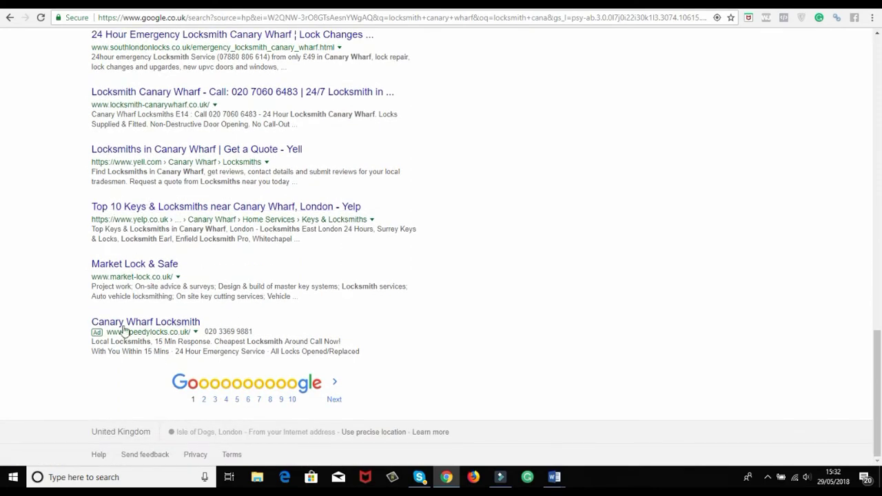
pyautogui.scroll(7, 185, 332)
pyautogui.scroll(8, 185, 332)
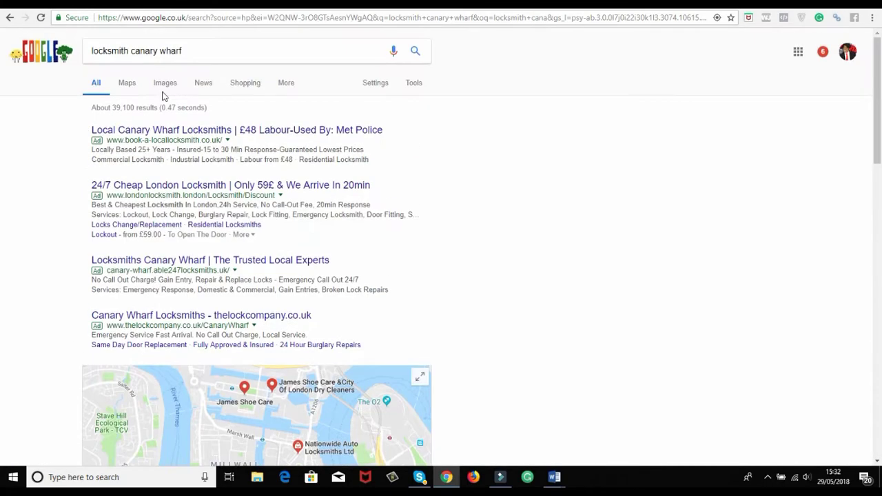
# Replace "canary wharf" with "london" in the query and search Google for "locksmith london"
pyautogui.moveTo(130, 50); pyautogui.dragTo(216, 50)
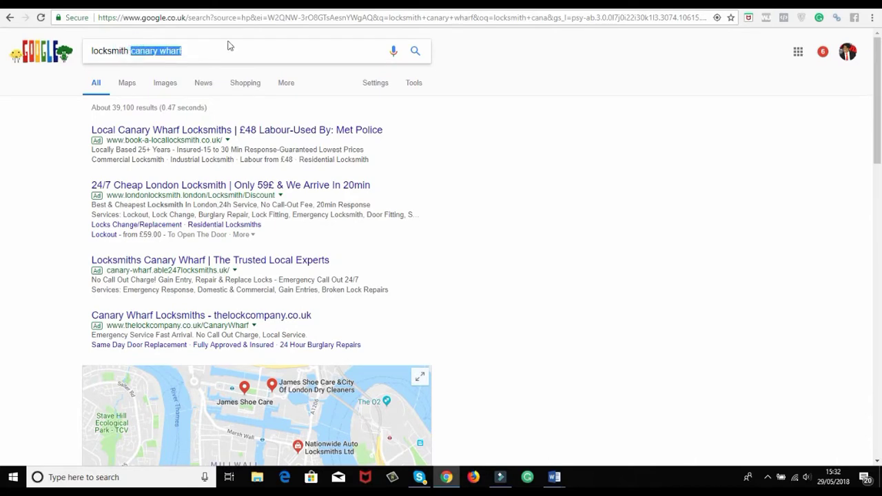
pyautogui.write('lonodn')
pyautogui.press('BackSpace')
pyautogui.press('BackSpace')
pyautogui.press('BackSpace')
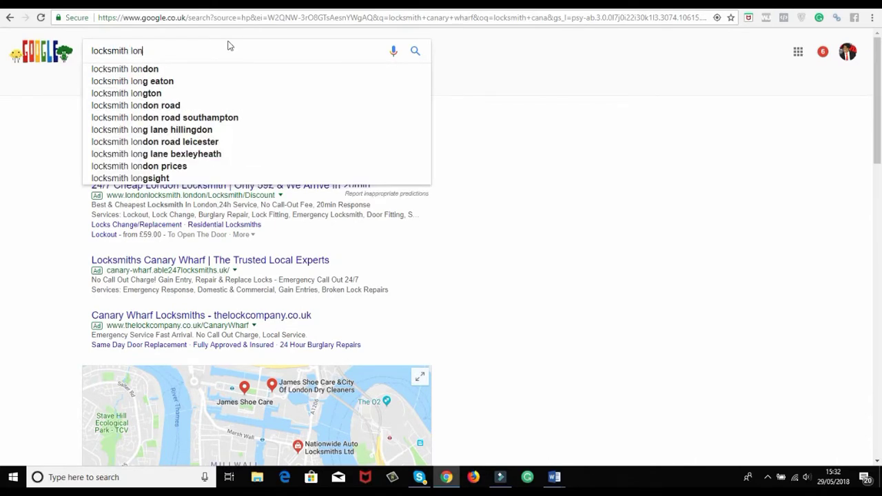
pyautogui.write('don')
pyautogui.press('Return')
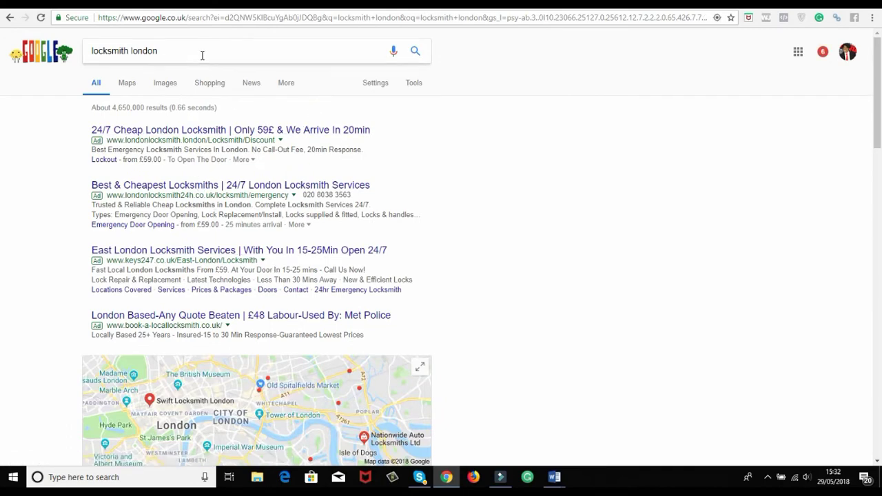
# Check the suggestions and results for "locksmith london" through to the related searches at the end of the page
pyautogui.moveTo(201, 53); pyautogui.dragTo(88, 46)
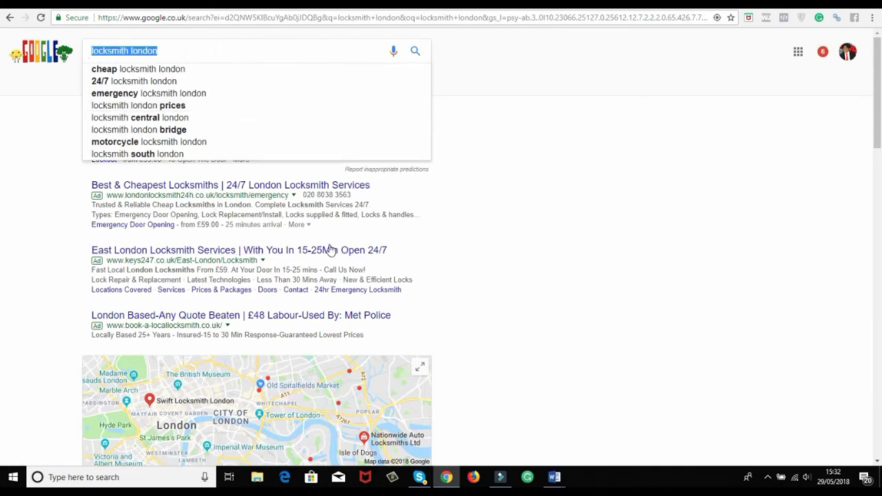
pyautogui.scroll(-9, 331, 250)
pyautogui.scroll(-4, 331, 250)
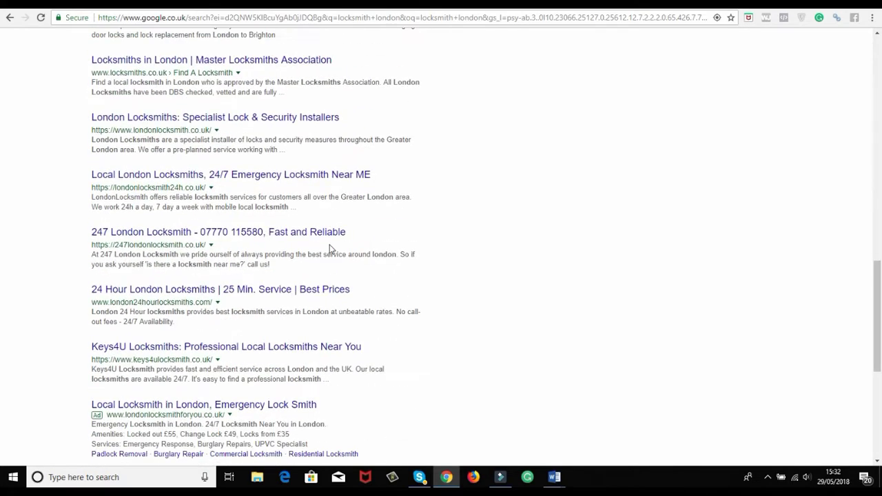
pyautogui.scroll(-5, 331, 250)
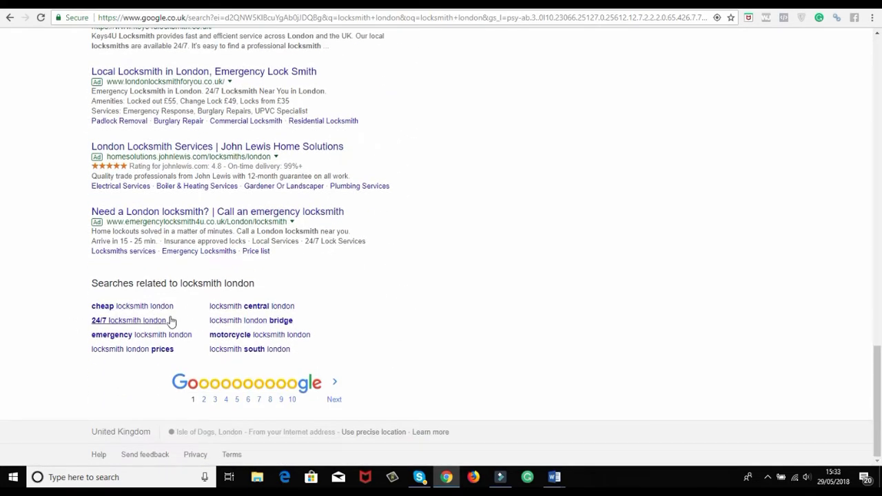
# Switch to the Word document and highlight the Step 3 text about researching related search terms
pyautogui.moveTo(553, 477)
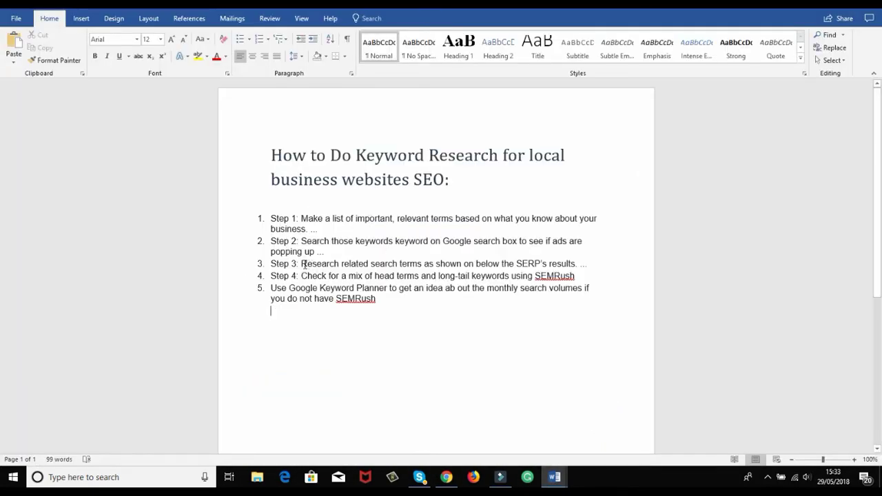
pyautogui.moveTo(301, 265); pyautogui.dragTo(565, 274)
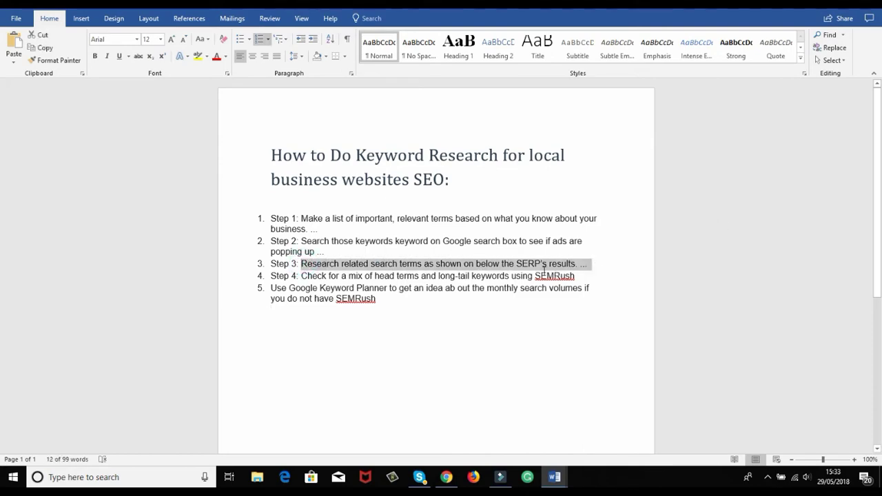
# Return to Chrome and compare the search suggestions for "locksmith london" with the related searches below the results
pyautogui.click(446, 476)
pyautogui.scroll(15, 589, 296)
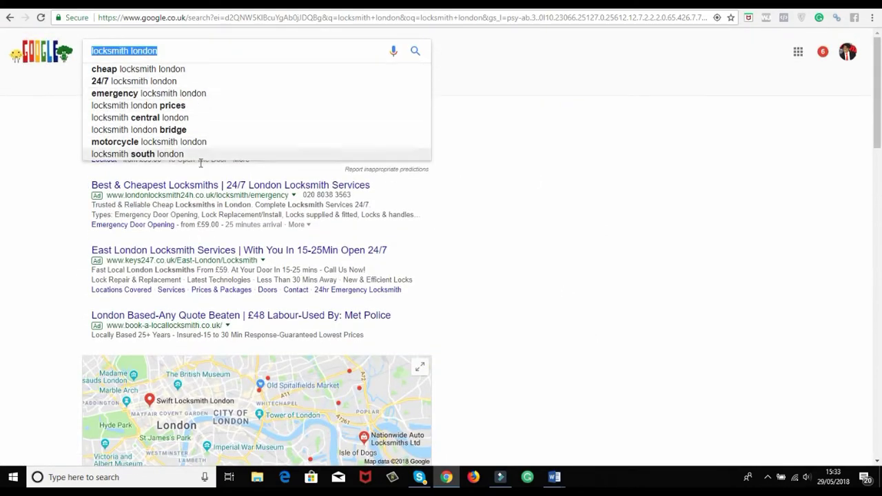
pyautogui.scroll(-20, 533, 216)
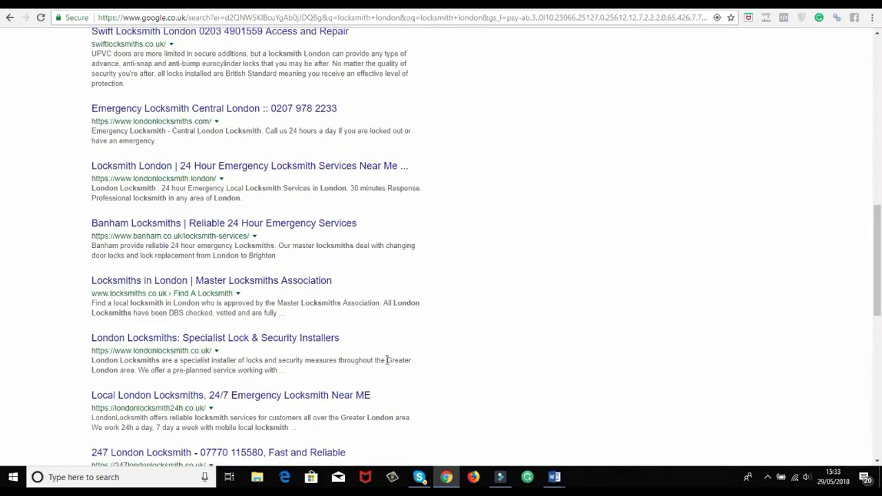
pyautogui.scroll(-2, 335, 380)
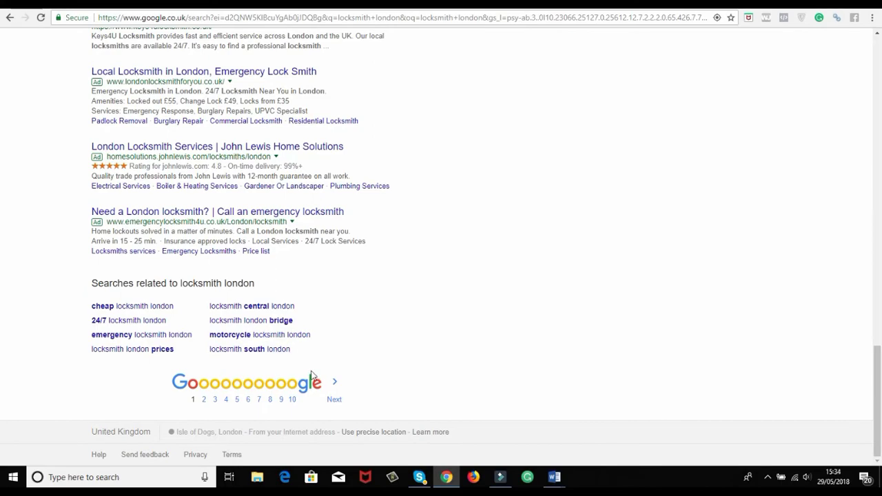
pyautogui.scroll(20, 312, 377)
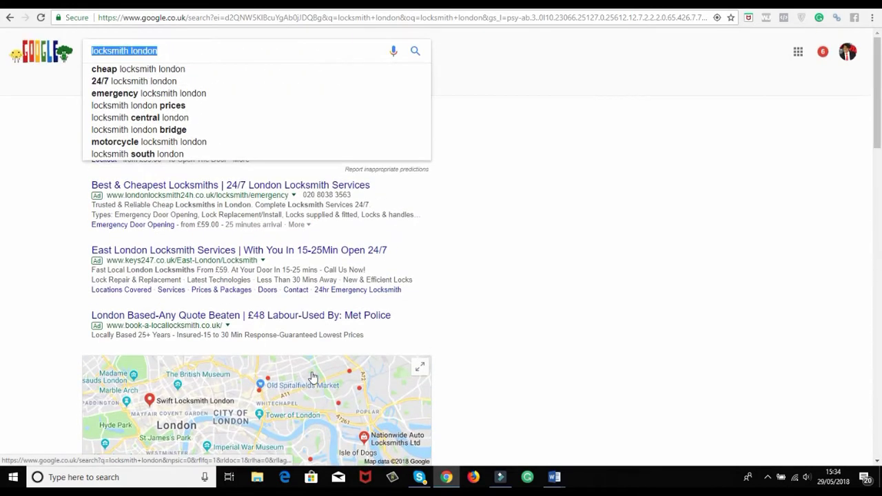
# Switch to the Word document and highlight the word "SEMRush" in Step 4
pyautogui.moveTo(554, 476)
pyautogui.click(606, 434)
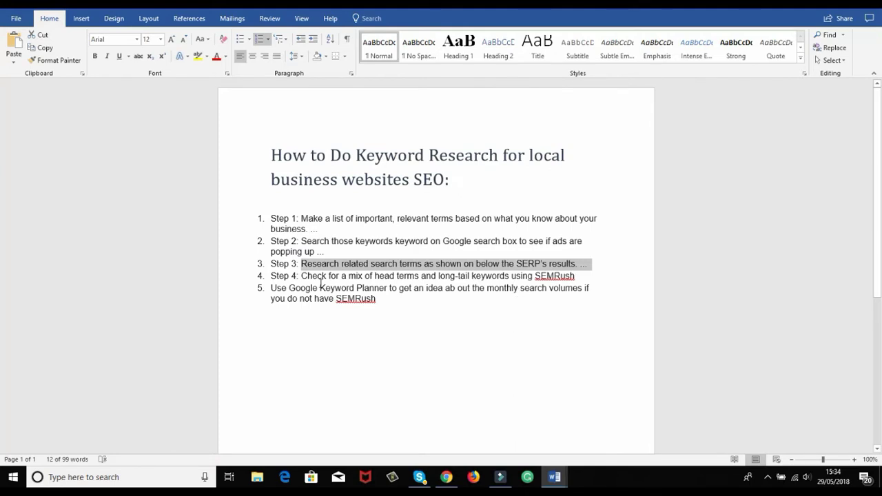
pyautogui.moveTo(535, 275); pyautogui.dragTo(576, 276)
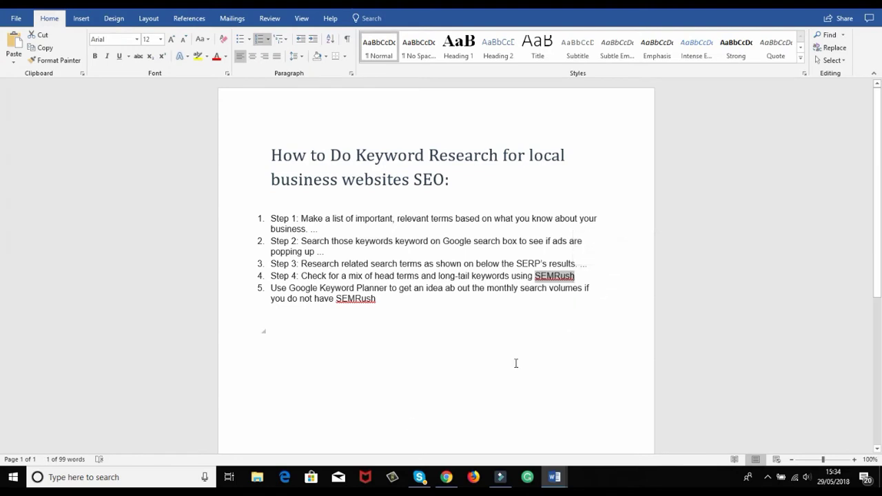
# Copy the "locksmith london" query from Google in Chrome and run a SEMrush search for it
pyautogui.click(447, 477)
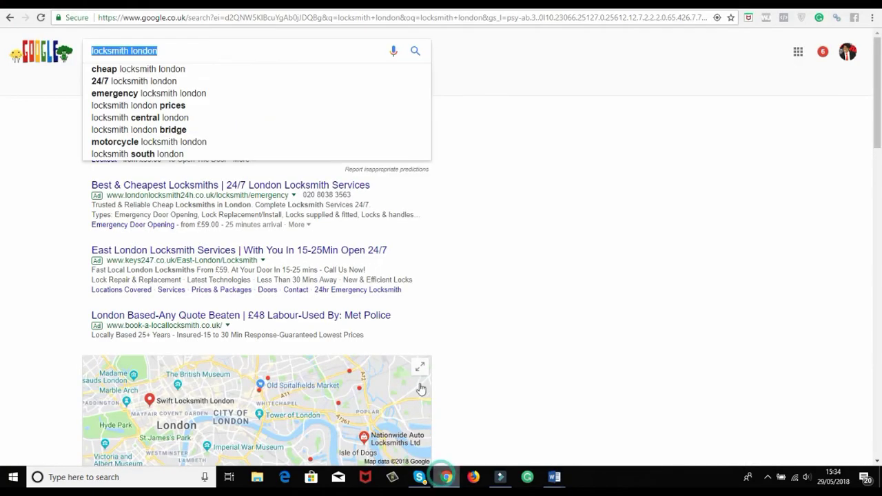
pyautogui.click(210, 51)
pyautogui.tripleClick(210, 52)
pyautogui.hotkey('ctrl', 'c')
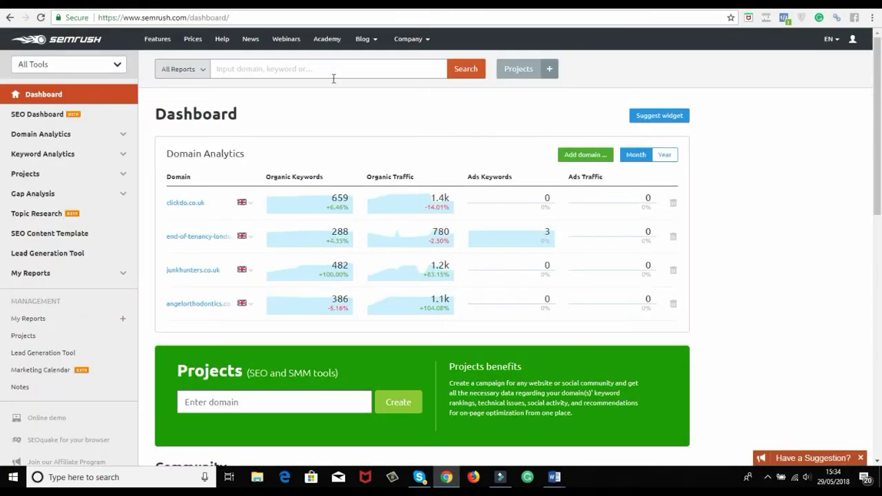
pyautogui.click(329, 69)
pyautogui.hotkey('ctrl', 'v')
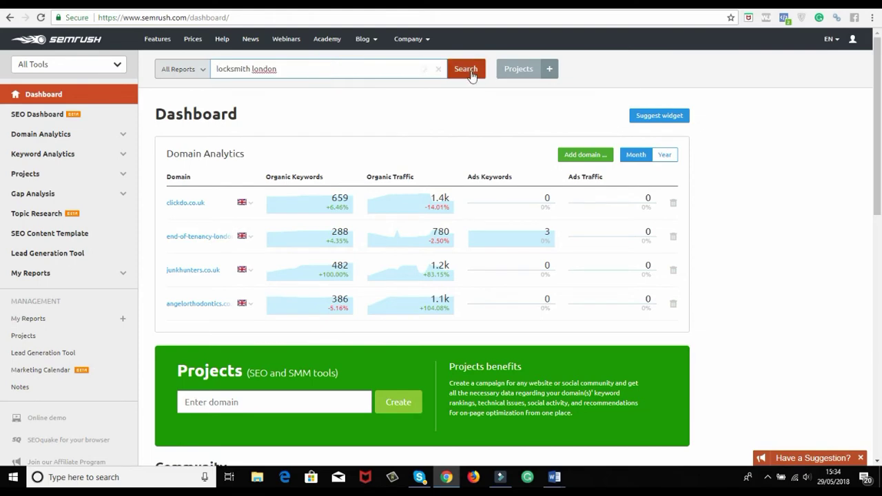
pyautogui.click(472, 72)
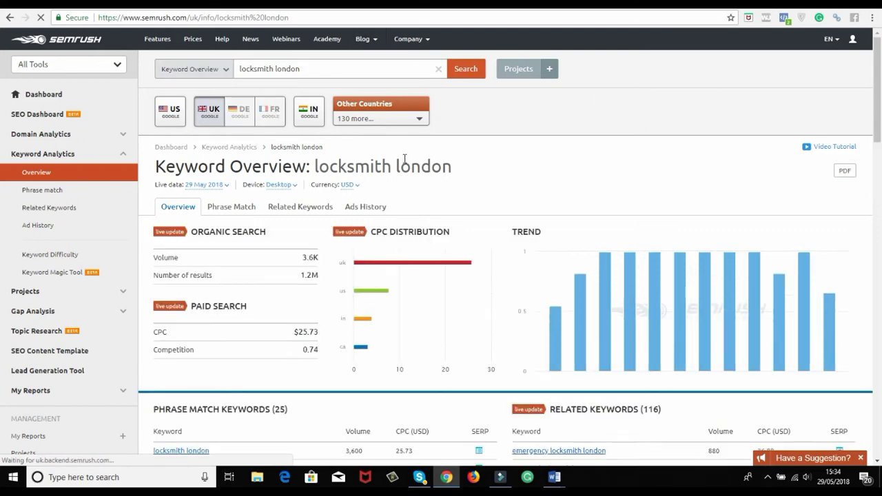
# Highlight "locksmith london" in the Phrase Match Keywords list of the Keyword Overview report
pyautogui.scroll(-3, 404, 159)
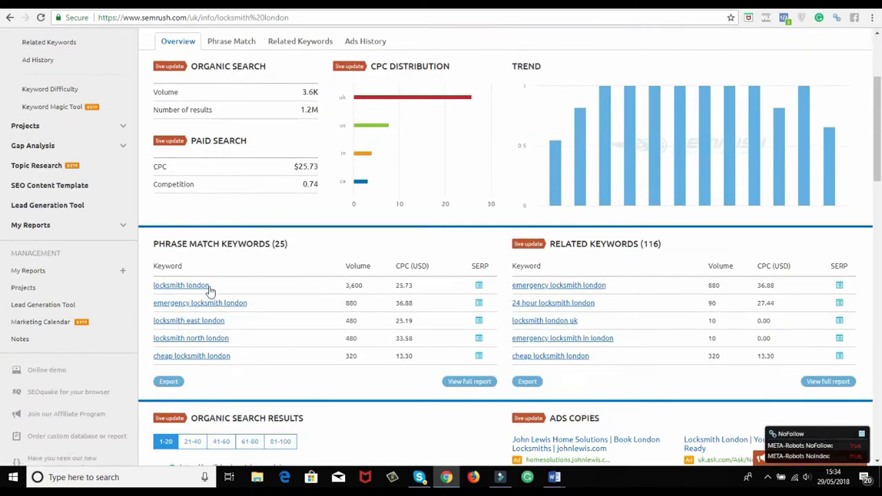
pyautogui.moveTo(210, 290); pyautogui.dragTo(154, 287)
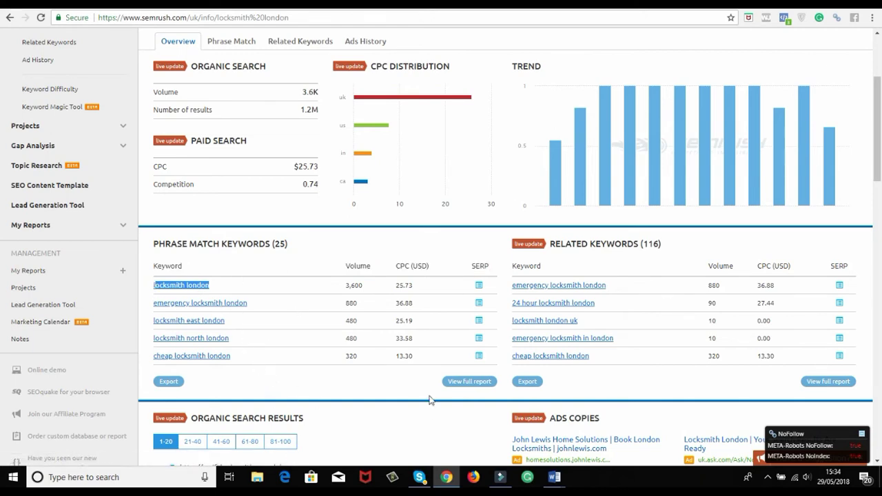
# Open the full phrase match report for "locksmith london" and review its keyword list
pyautogui.click(462, 390)
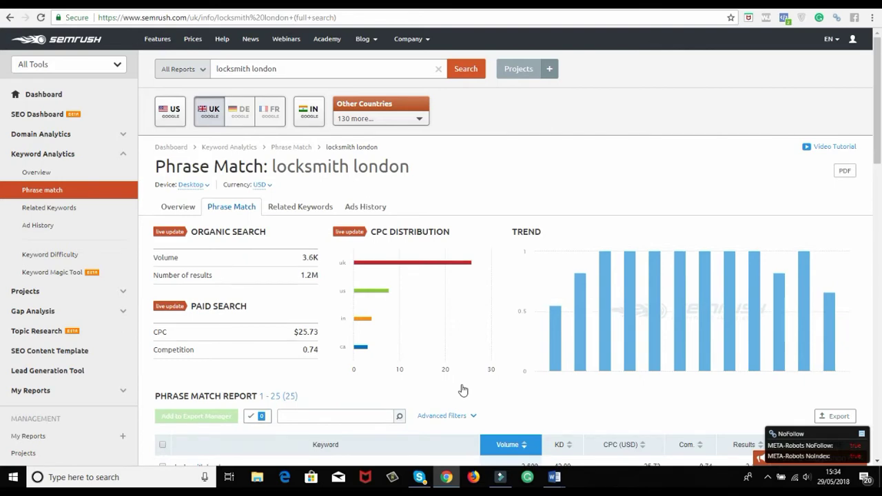
pyautogui.scroll(-3, 463, 390)
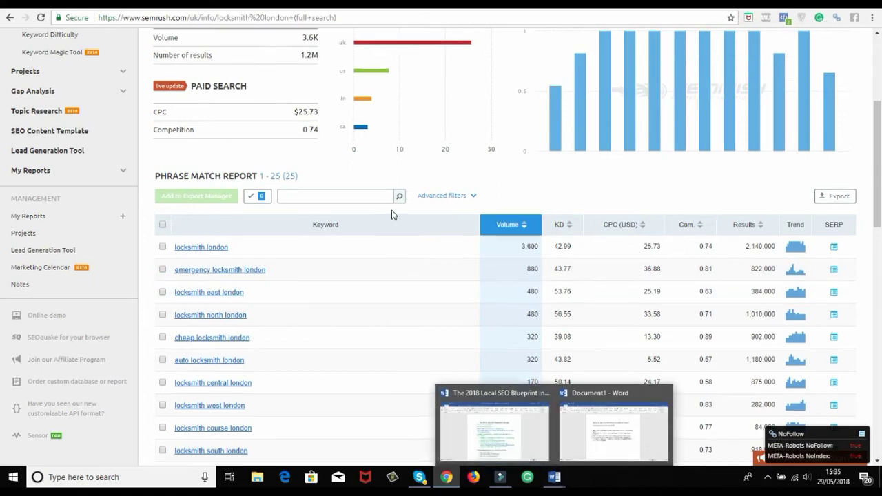
pyautogui.scroll(4, 394, 211)
# Run a SEMrush phrase match search for "cleaning services london" in place of the locksmith query
pyautogui.moveTo(301, 72); pyautogui.dragTo(208, 74)
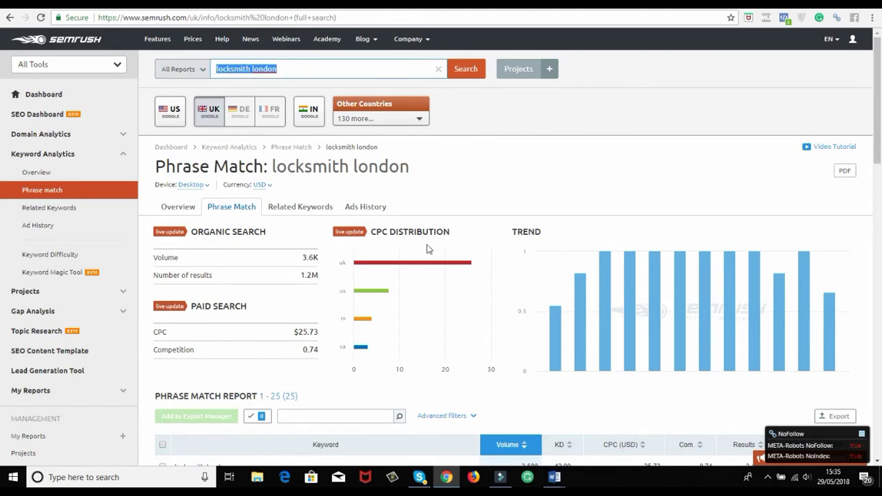
pyautogui.click(357, 68)
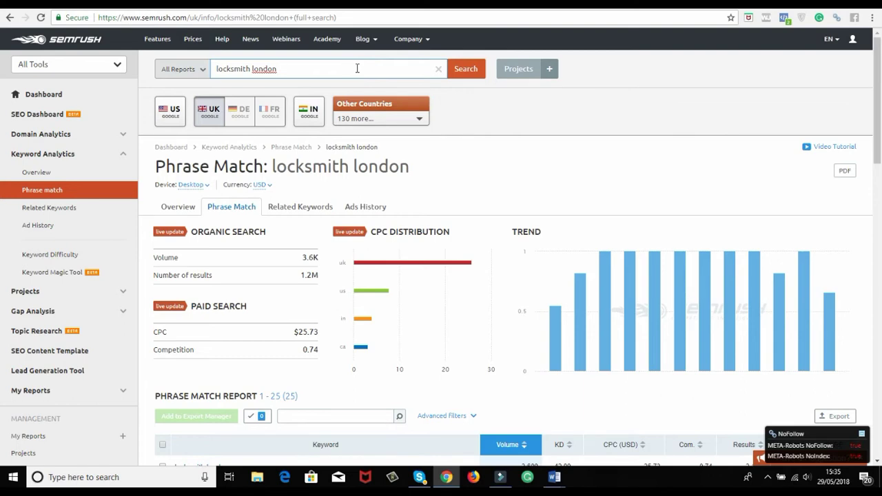
pyautogui.tripleClick(290, 70)
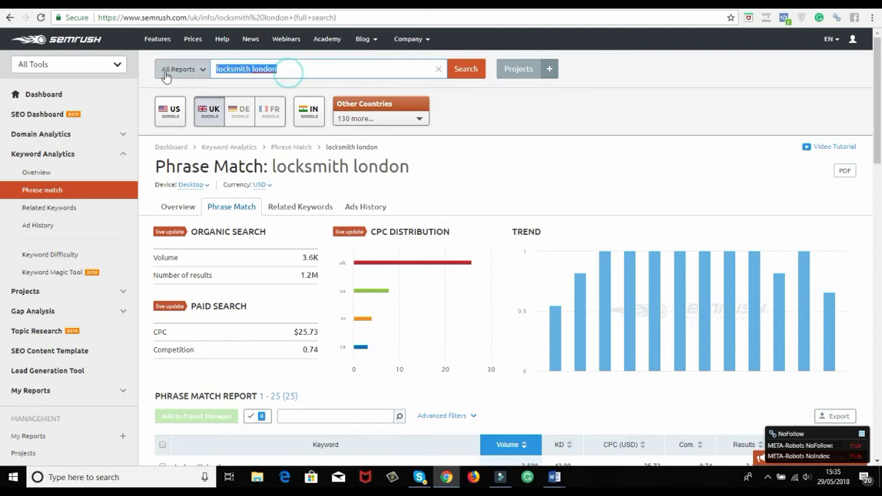
pyautogui.write('clenaing')
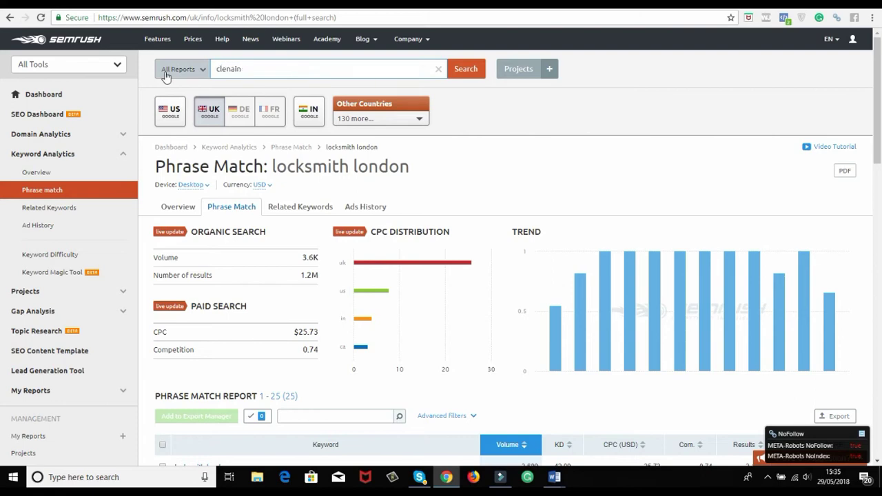
pyautogui.press('BackSpace')
pyautogui.press('BackSpace')
pyautogui.press('BackSpace')
pyautogui.press('BackSpace')
pyautogui.write('aning services london')
pyautogui.press('Return')
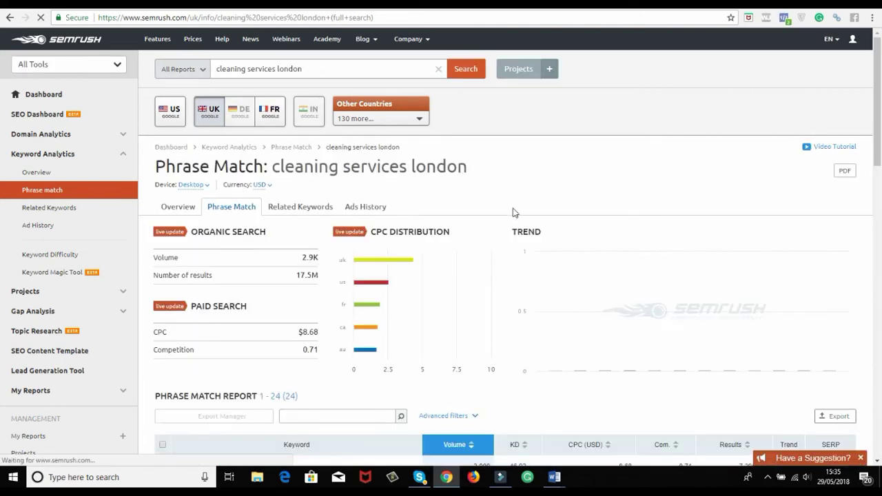
# Highlight "cleaning services london" in the Phrase Match Report and switch to the Word document with the keyword research steps
pyautogui.scroll(-3, 540, 202)
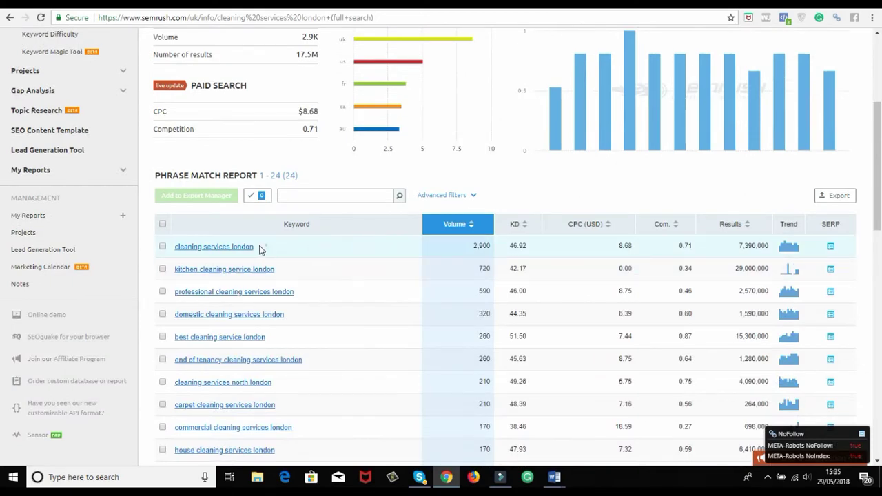
pyautogui.moveTo(293, 247); pyautogui.dragTo(174, 256)
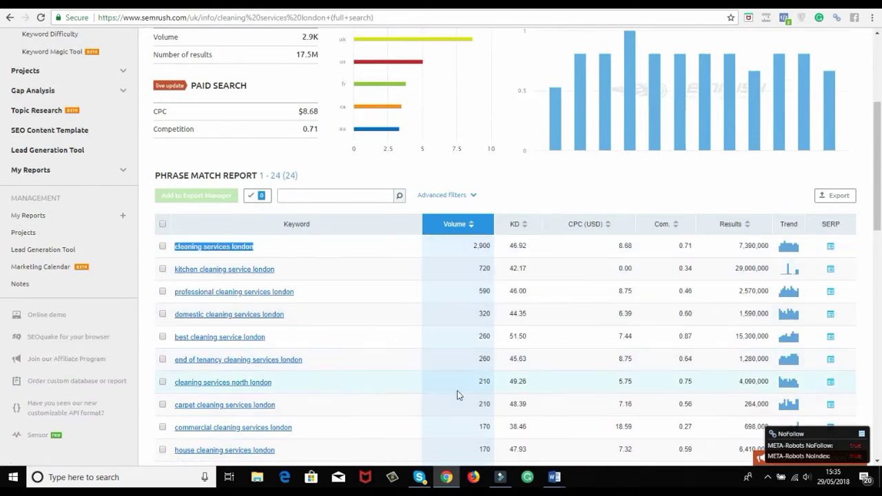
pyautogui.scroll(3, 428, 318)
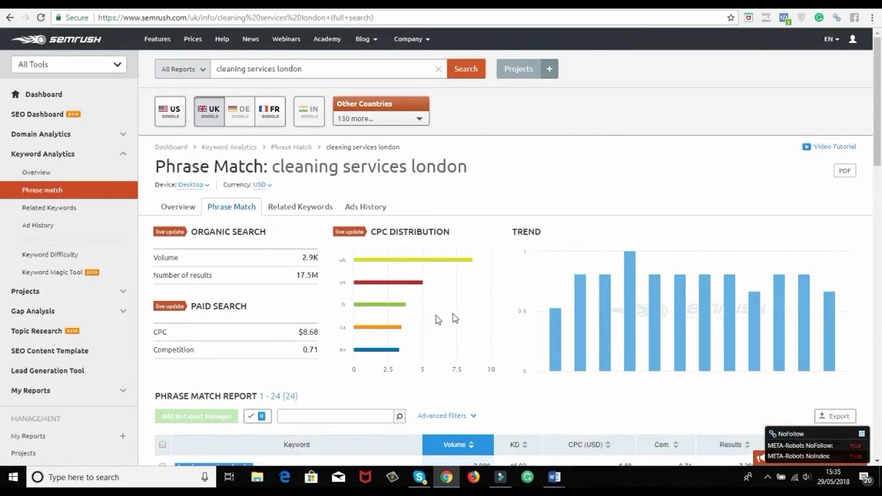
pyautogui.click(599, 449)
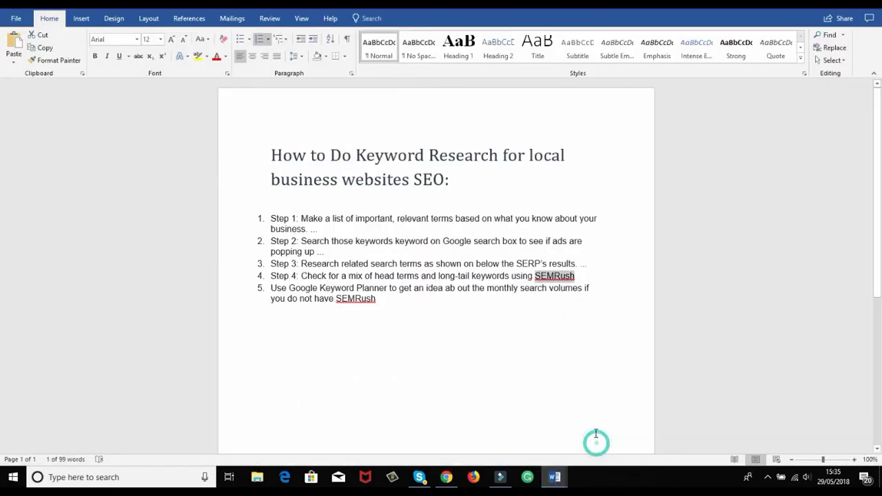
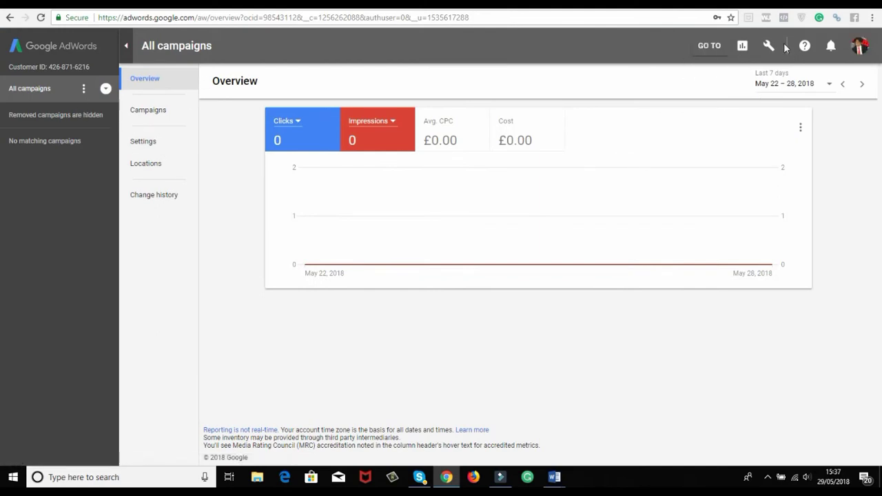
# Go to google.co.uk from the AdWords overview and search for "keyword planner tool"
pyautogui.click(705, 47)
pyautogui.click(837, 186)
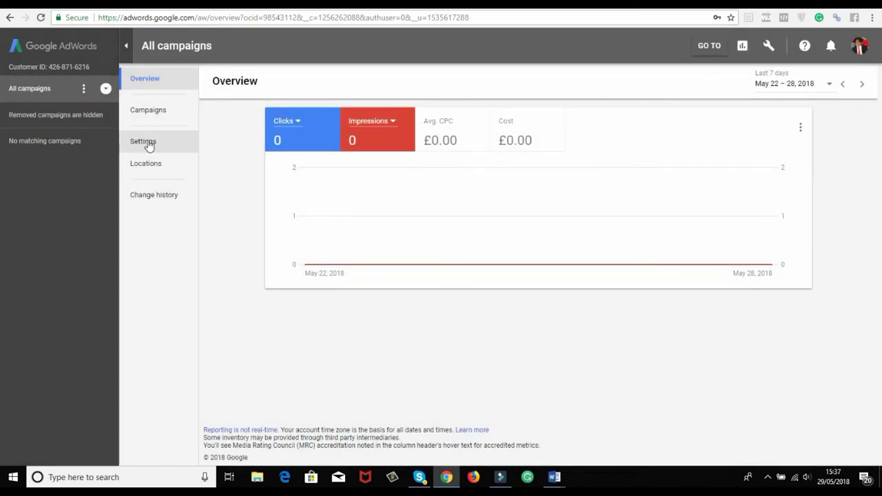
pyautogui.click(258, 19)
pyautogui.write('google.co.uk')
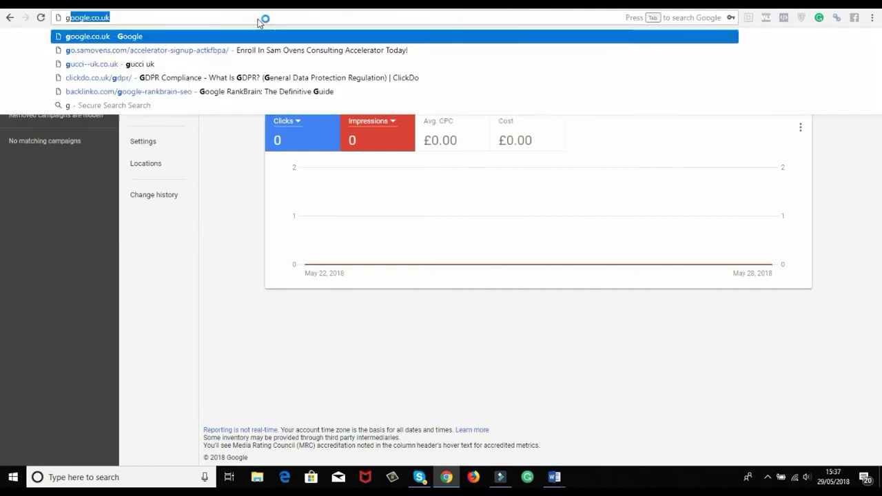
pyautogui.press('Return')
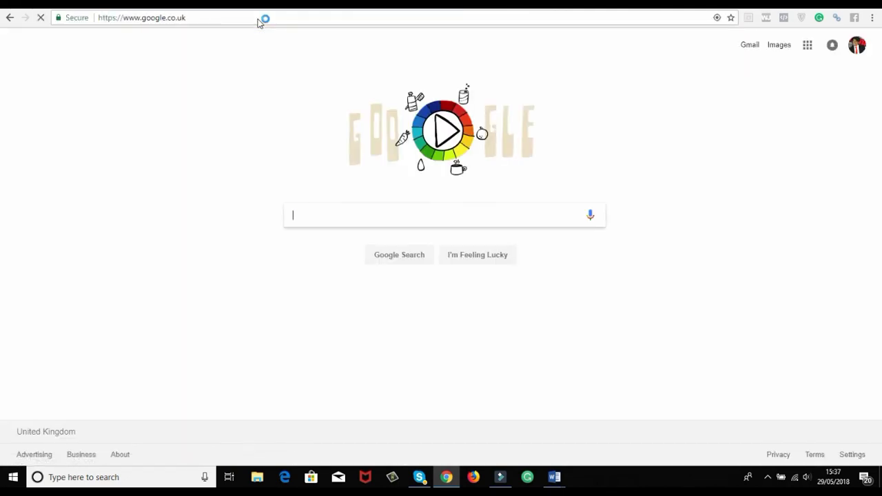
pyautogui.write('keyword planner')
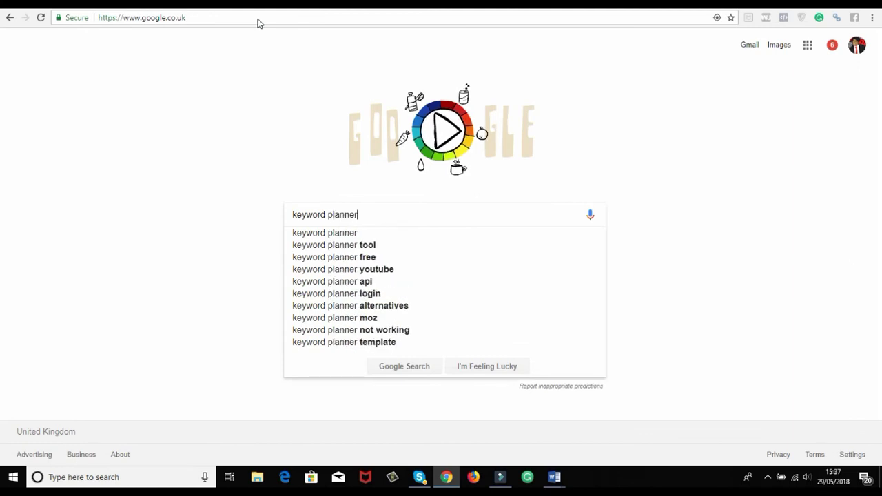
pyautogui.press('Down')
pyautogui.press('Down')
pyautogui.press('Return')
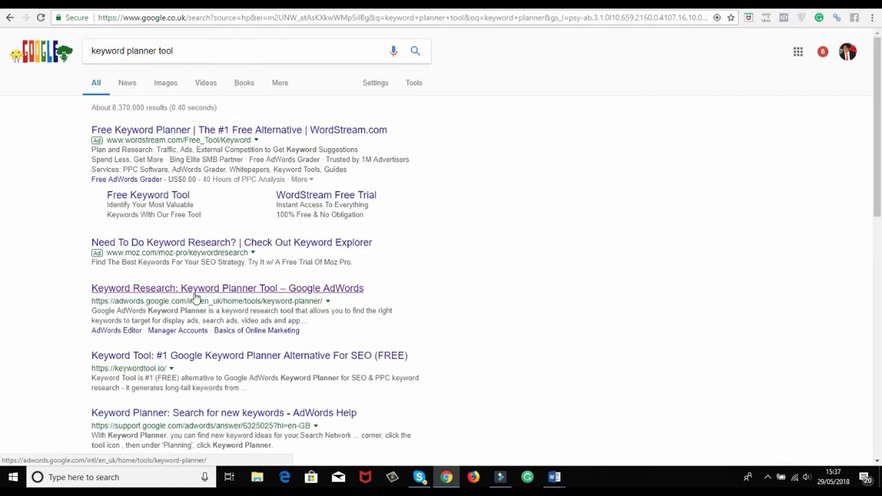
# Open the Google AdWords Keyword Planner page from the search results and start using Keyword Planner
pyautogui.click(195, 297)
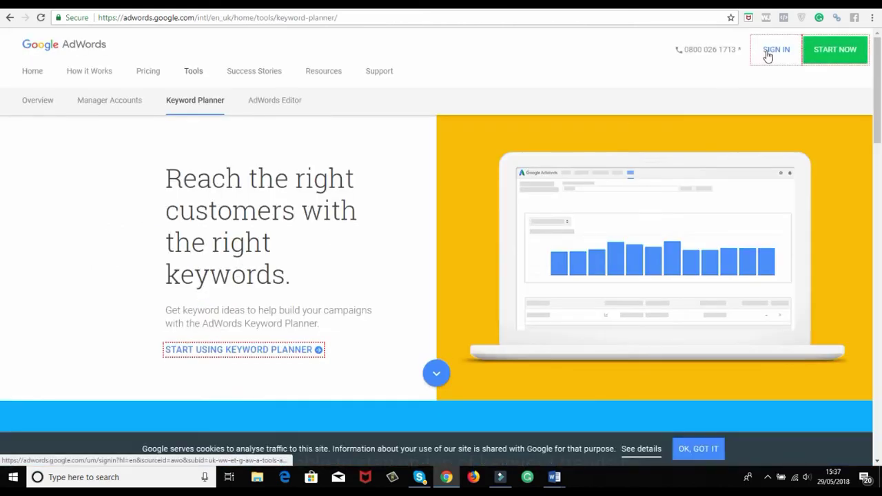
pyautogui.click(768, 55)
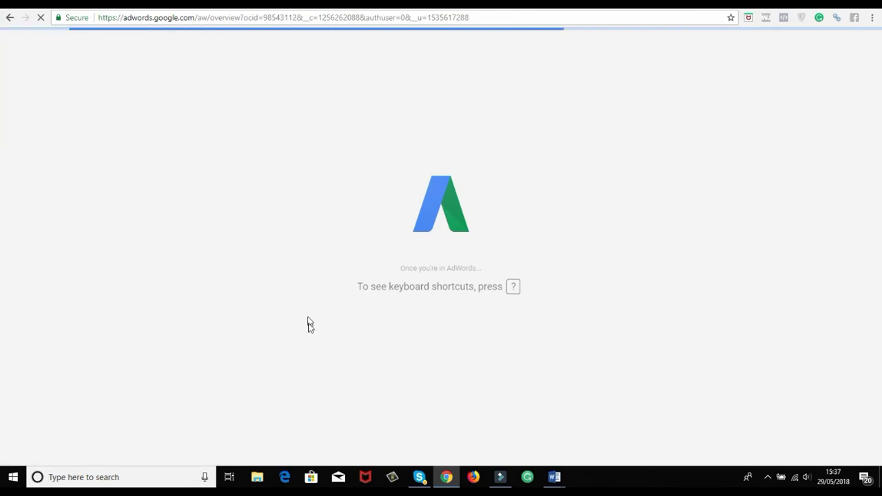
pyautogui.click(10, 18)
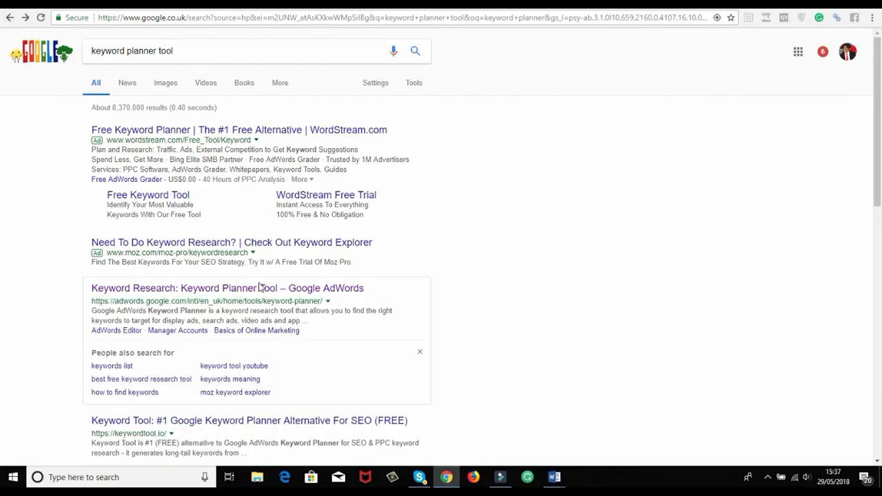
pyautogui.click(260, 289)
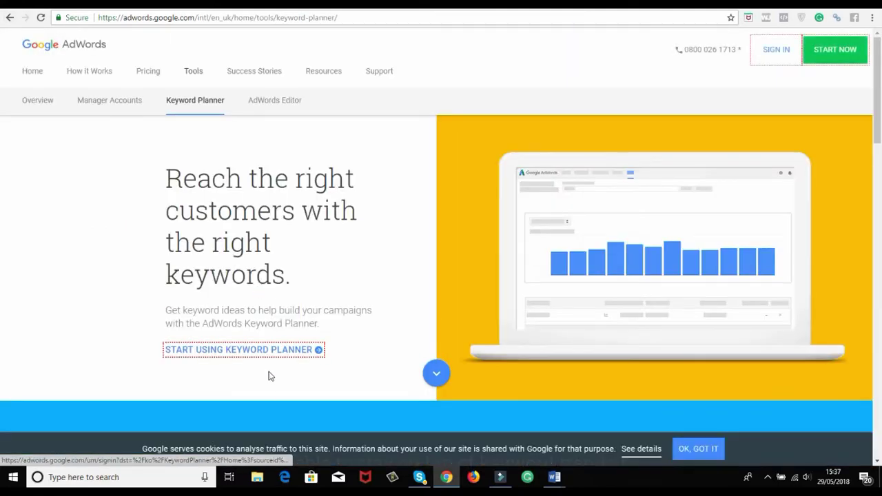
pyautogui.click(270, 355)
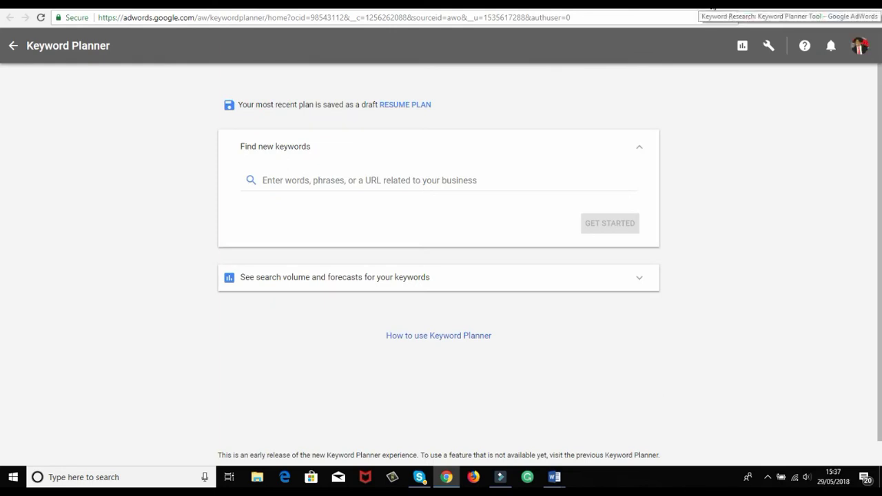
# Add "locksmith london" as a keyword under Find new keywords and get its keyword ideas
pyautogui.click(415, 177)
pyautogui.write('lo')
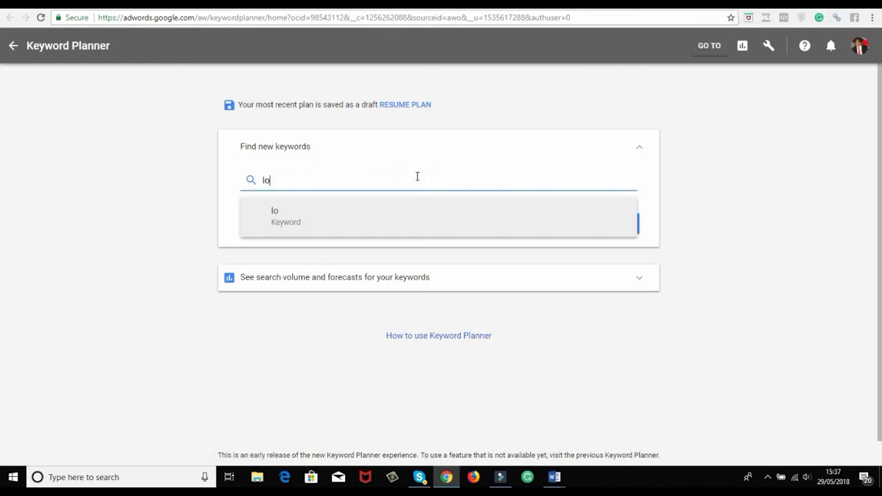
pyautogui.write('cksmith lo')
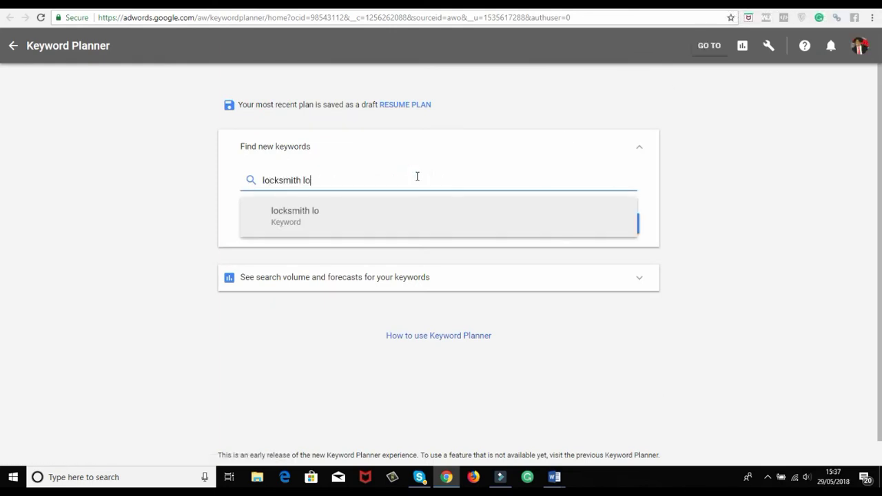
pyautogui.write('ndon')
pyautogui.click(315, 220)
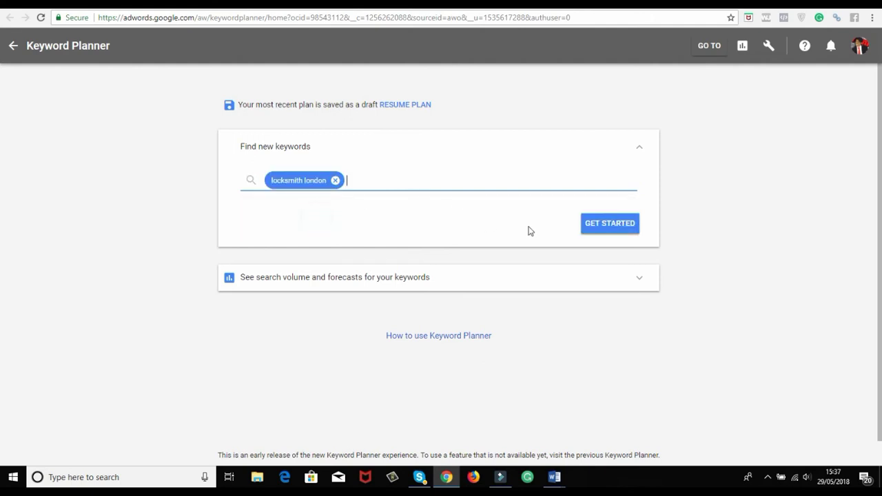
pyautogui.click(591, 228)
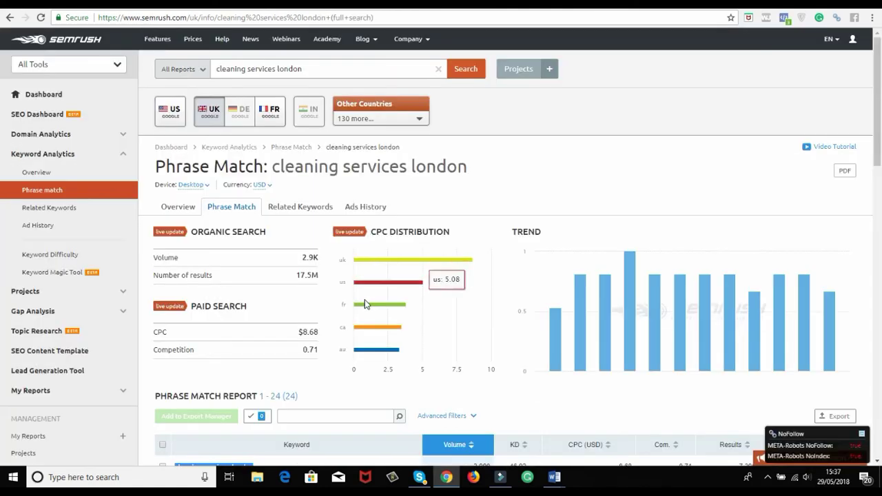
# Compare the SEMrush phrase match report with the Keyword Planner ideas and switch to the Word document with the research steps
pyautogui.scroll(-2, 365, 304)
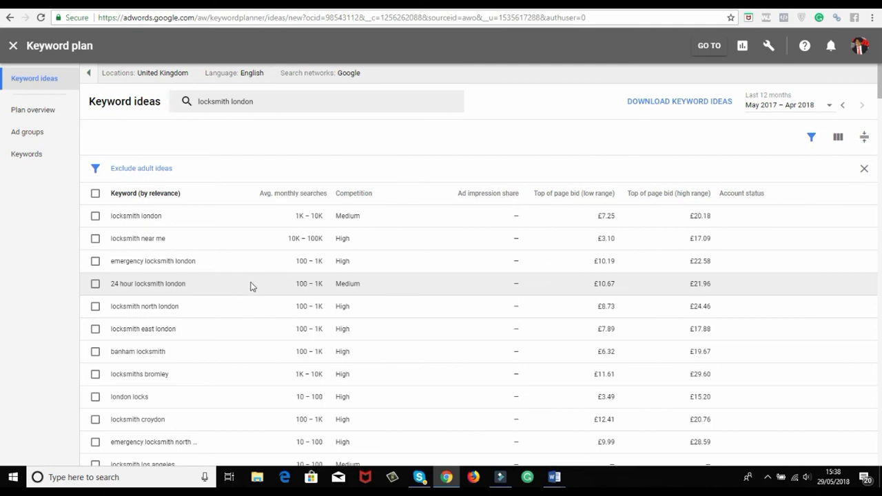
pyautogui.moveTo(554, 482)
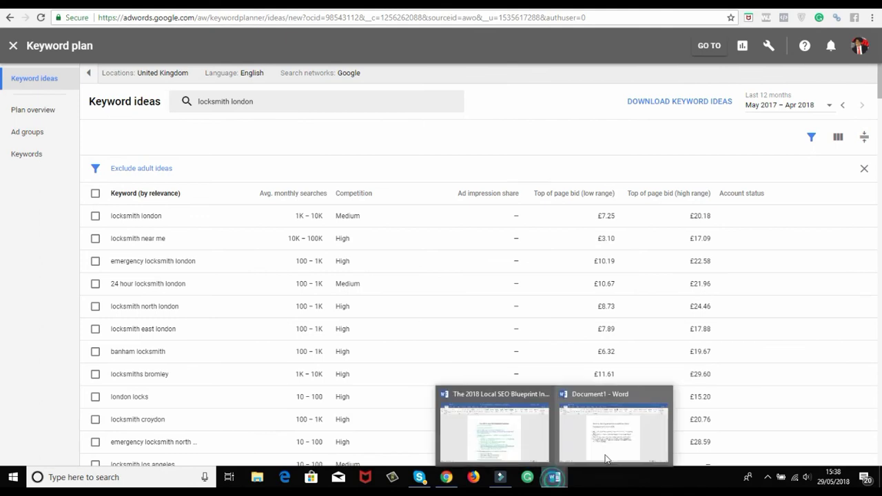
pyautogui.click(604, 457)
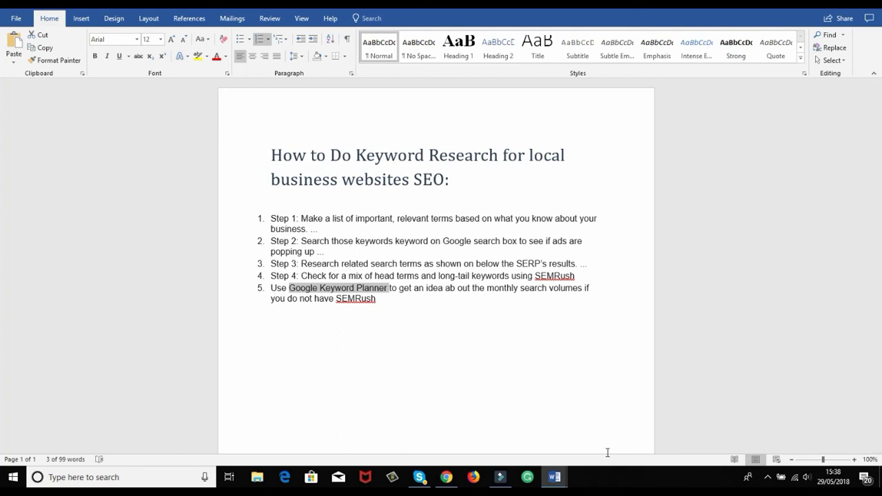
# Return to the SEMrush report in Chrome and examine the volume, KD, CPC and competition columns for "cleaning services london" keywords
pyautogui.click(447, 477)
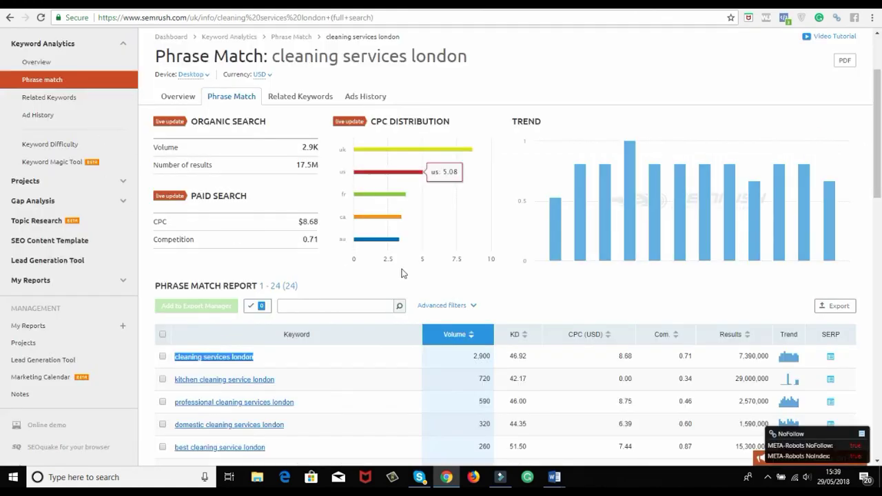
pyautogui.scroll(-6, 413, 271)
pyautogui.scroll(3, 413, 271)
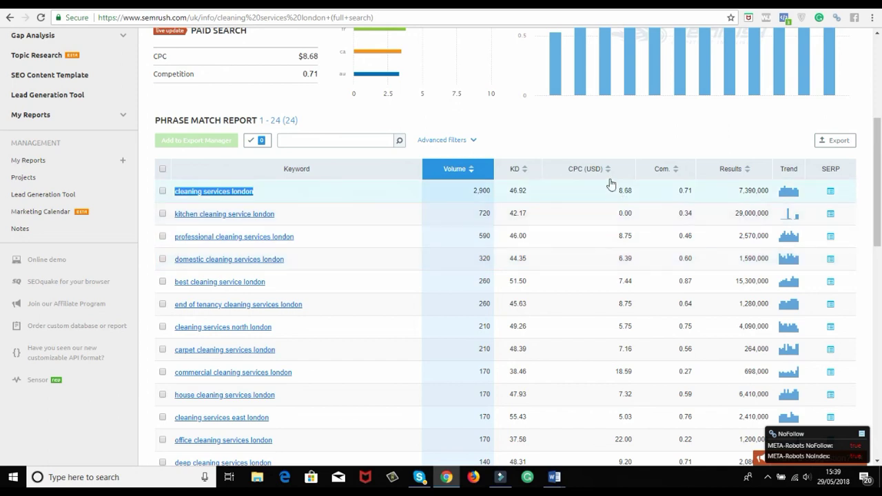
pyautogui.scroll(2, 625, 236)
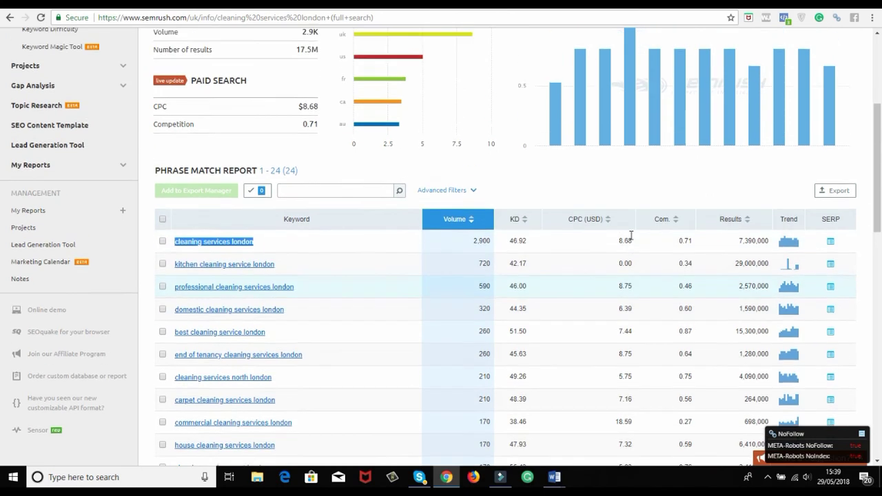
pyautogui.scroll(3, 631, 238)
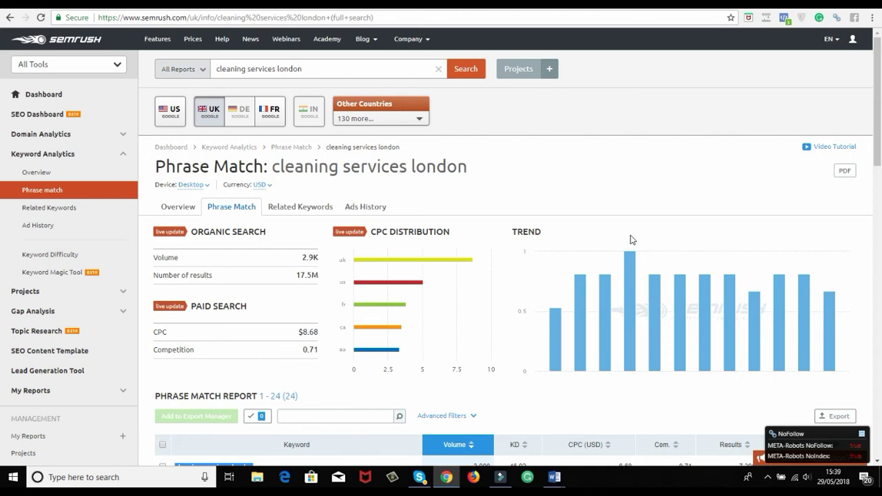
pyautogui.click(763, 478)
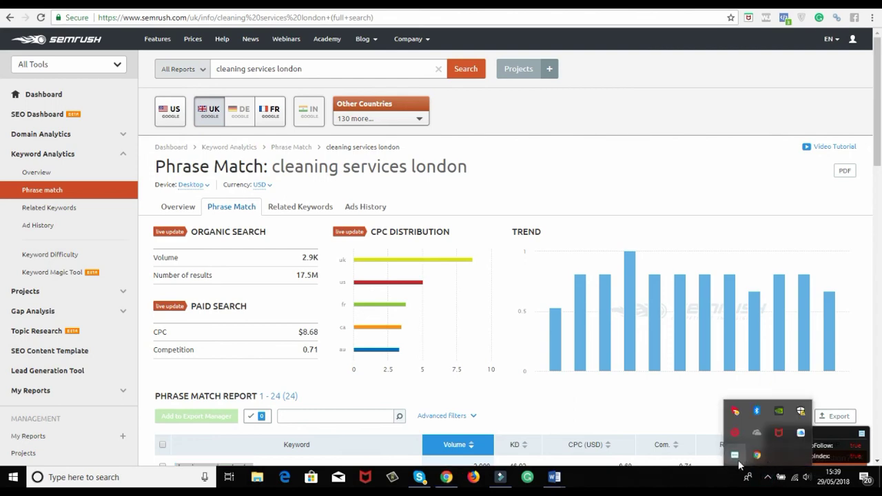